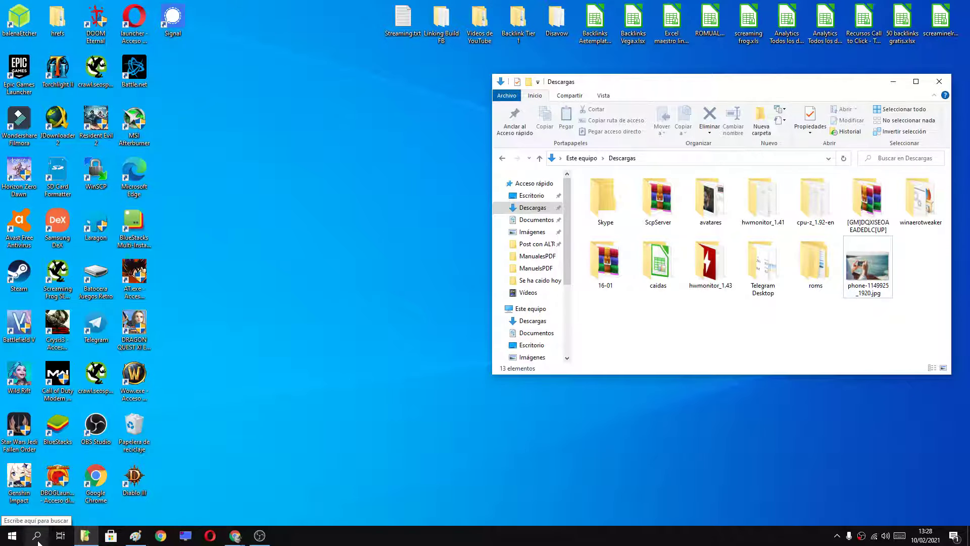
# Launch Paint from the taskbar search for 'paint'.
pyautogui.click(36, 536)
pyautogui.write('paint')
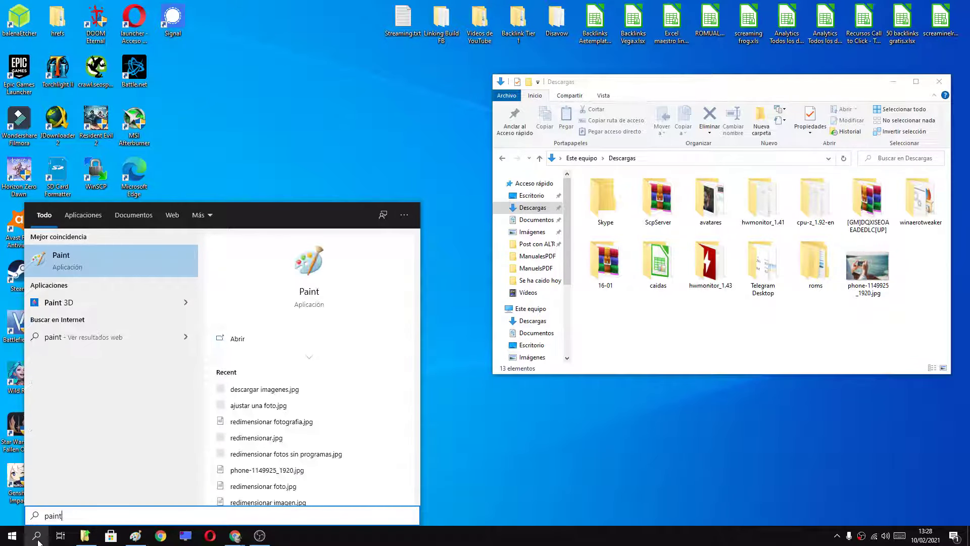
pyautogui.click(102, 264)
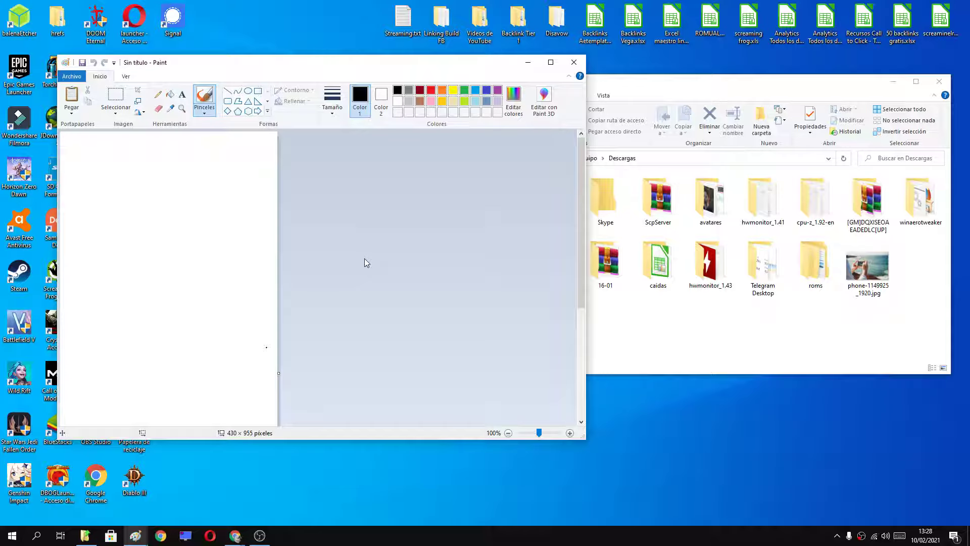
# Drag phone-1149925_1920.jpg from Explorer onto the Paint canvas to open it.
pyautogui.moveTo(868, 267)
pyautogui.mouseDown()
pyautogui.moveTo(371, 221)
pyautogui.moveTo(882, 261)
pyautogui.mouseUp()
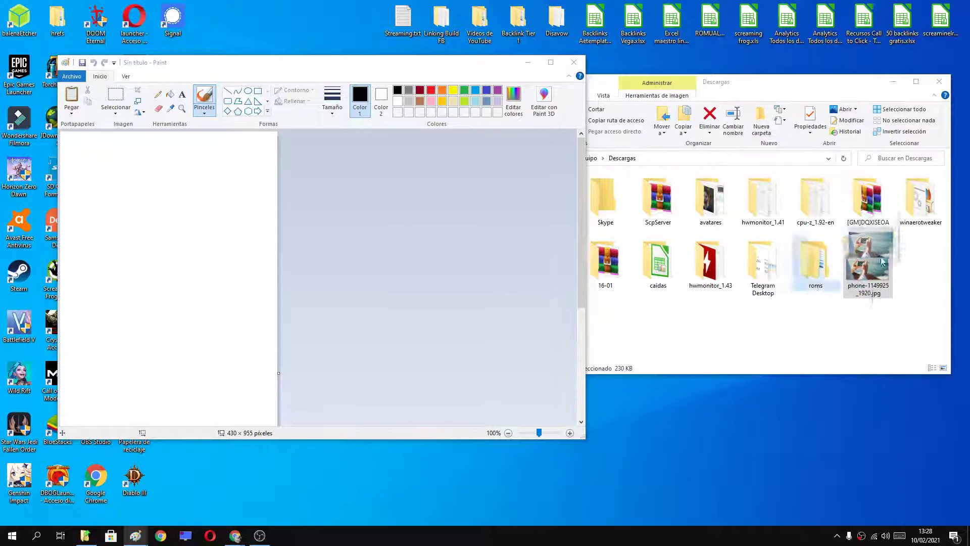
pyautogui.moveTo(881, 261); pyautogui.dragTo(889, 338)
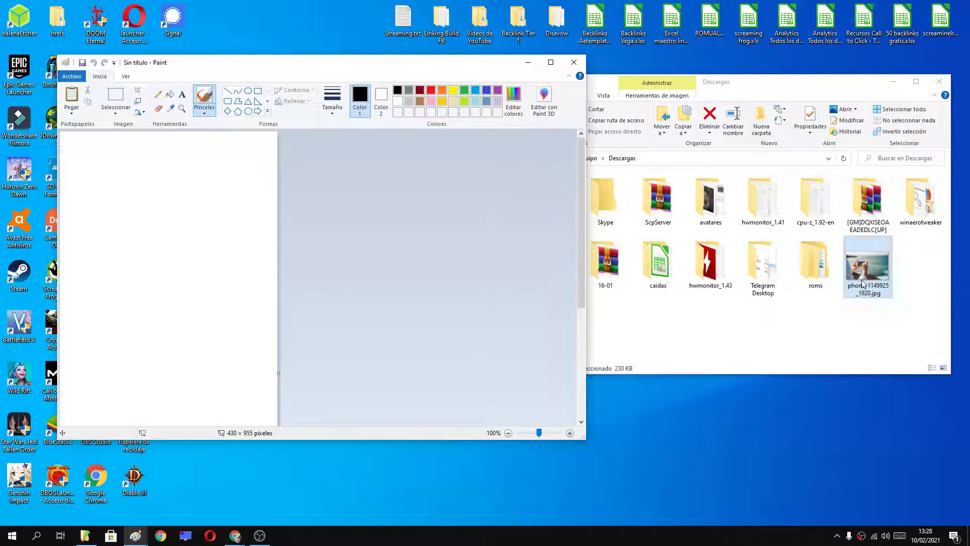
pyautogui.moveTo(866, 268); pyautogui.dragTo(298, 215)
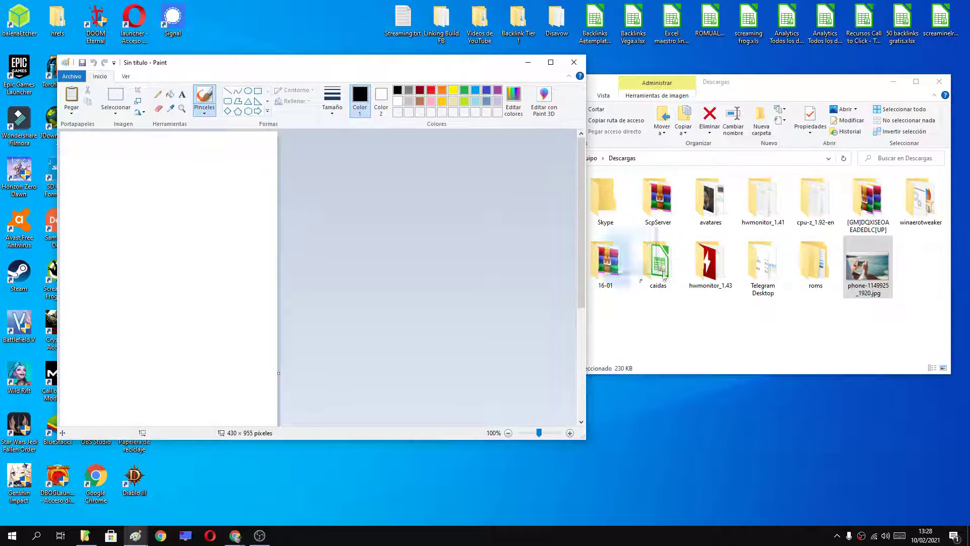
pyautogui.moveTo(298, 214); pyautogui.dragTo(315, 243)
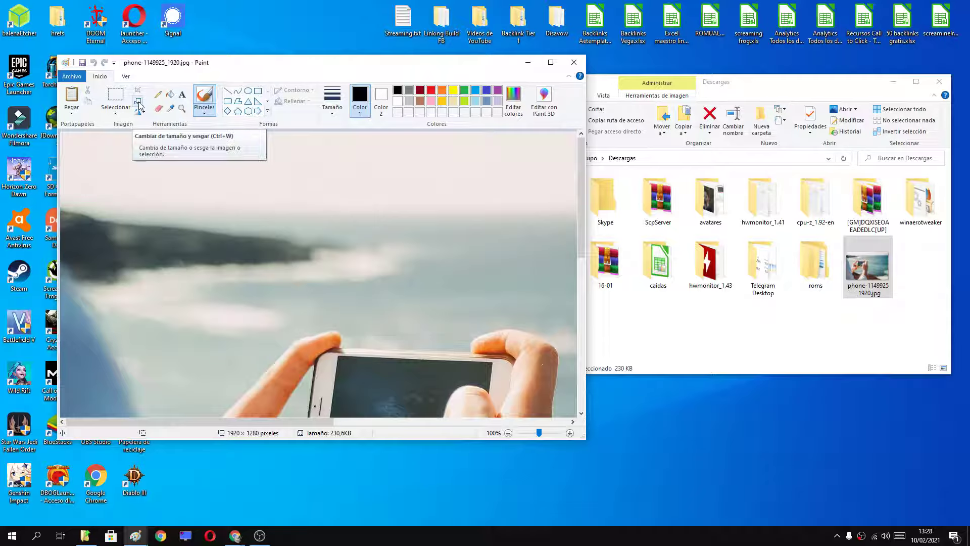
# Resize the photo by pixels to 500 wide with aspect ratio kept, giving 500 × 333.
pyautogui.click(139, 103)
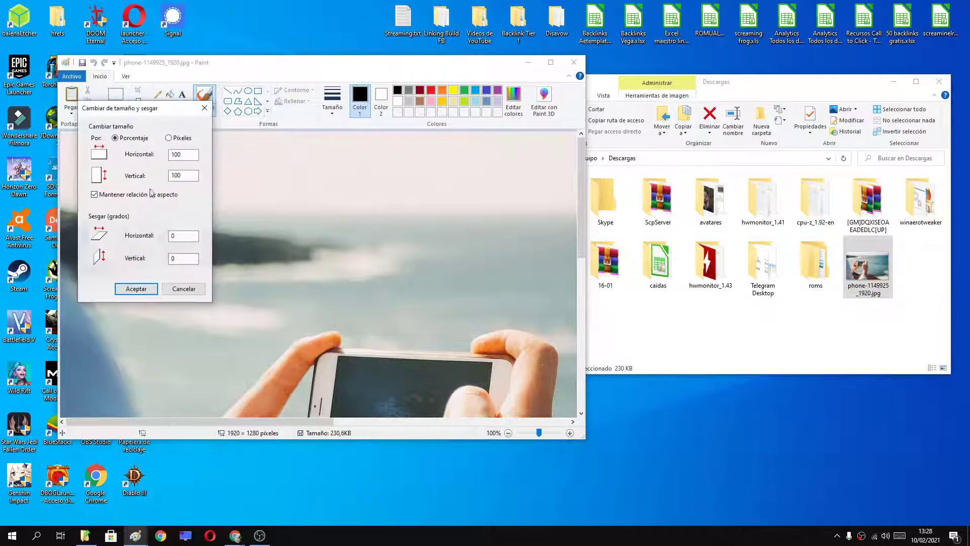
pyautogui.moveTo(153, 101)
pyautogui.mouseDown()
pyautogui.moveTo(317, 139)
pyautogui.moveTo(189, 110)
pyautogui.mouseUp()
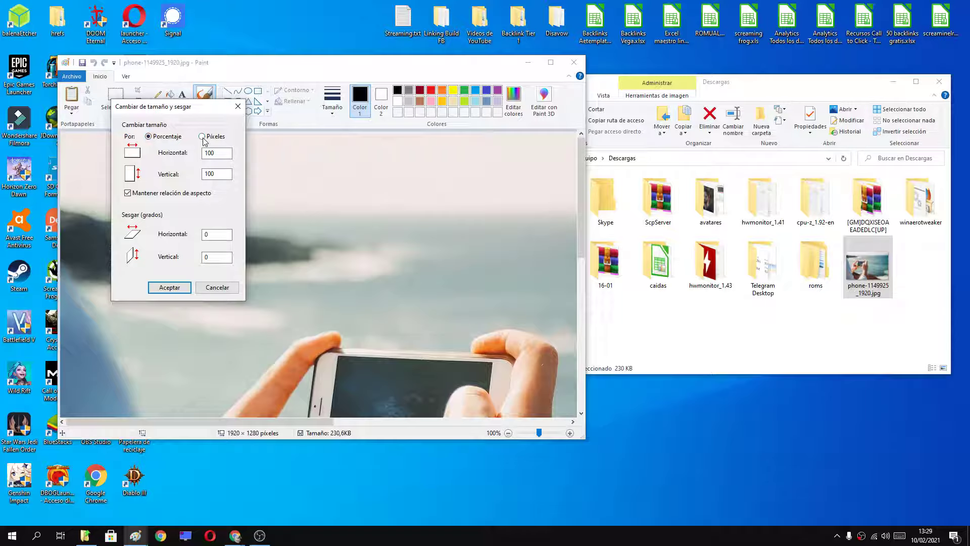
pyautogui.click(203, 136)
pyautogui.doubleClick(203, 155)
pyautogui.moveTo(220, 155); pyautogui.dragTo(208, 158)
pyautogui.click(127, 193)
pyautogui.click(128, 194)
pyautogui.doubleClick(215, 152)
pyautogui.write('6')
pyautogui.write('500')
pyautogui.click(171, 288)
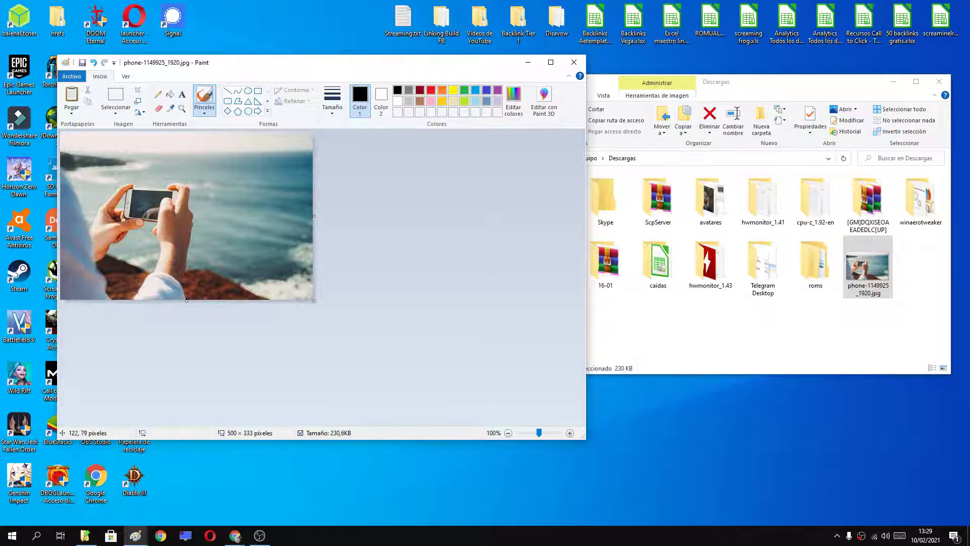
# Undo the resize, then stretch the photo to 600 × 1280 pixels without keeping aspect ratio.
pyautogui.click(94, 65)
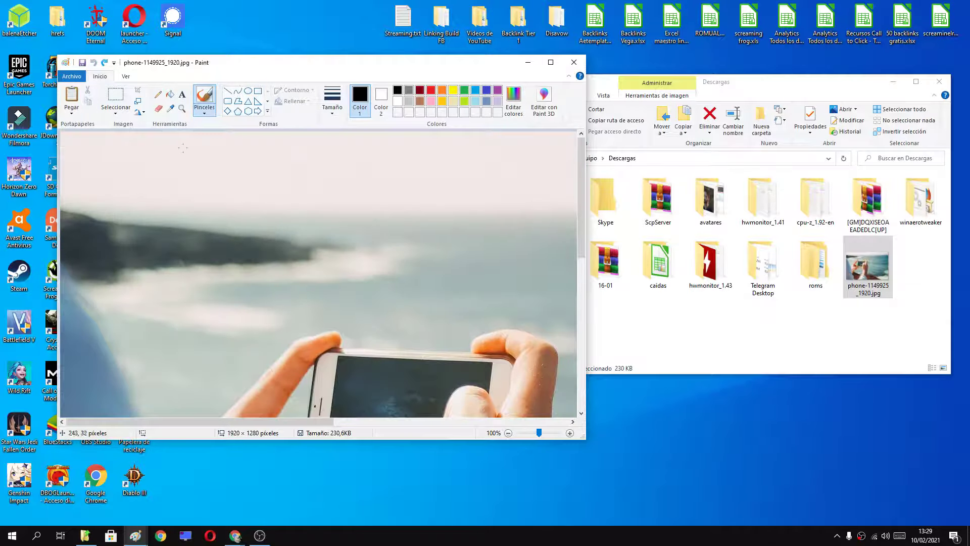
pyautogui.click(138, 101)
pyautogui.click(94, 194)
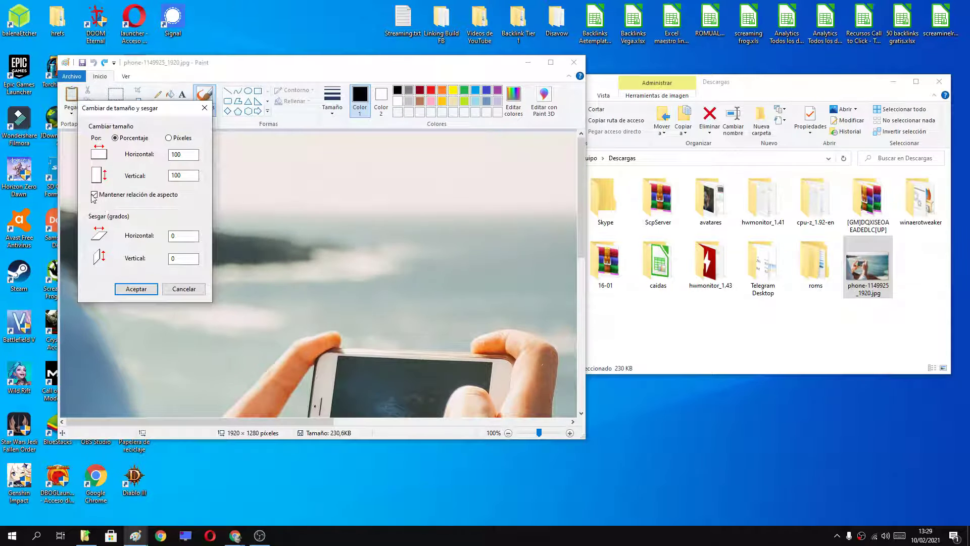
pyautogui.click(168, 137)
pyautogui.moveTo(160, 108); pyautogui.dragTo(216, 115)
pyautogui.moveTo(248, 162); pyautogui.dragTo(207, 162)
pyautogui.write('600')
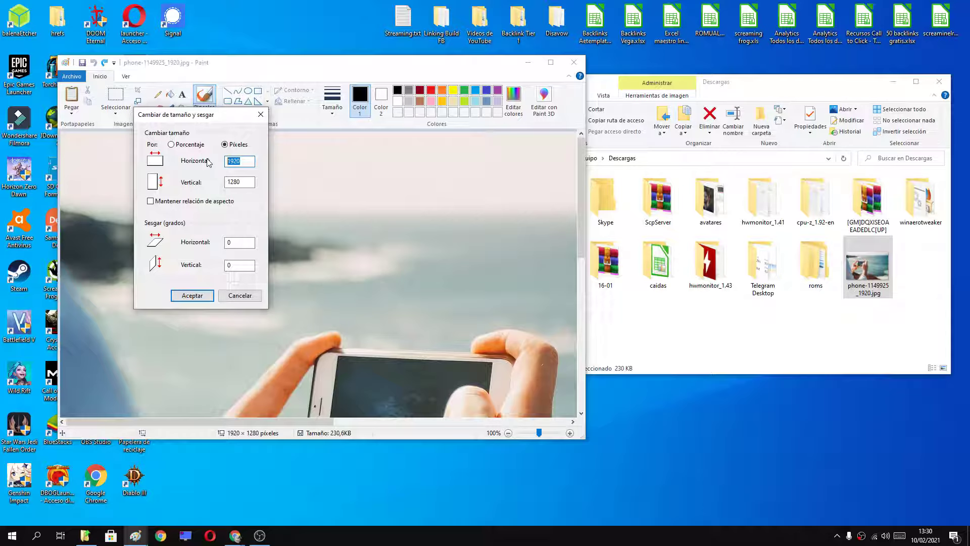
pyautogui.press('Tab')
pyautogui.click(195, 299)
pyautogui.moveTo(580, 231); pyautogui.dragTo(587, 226)
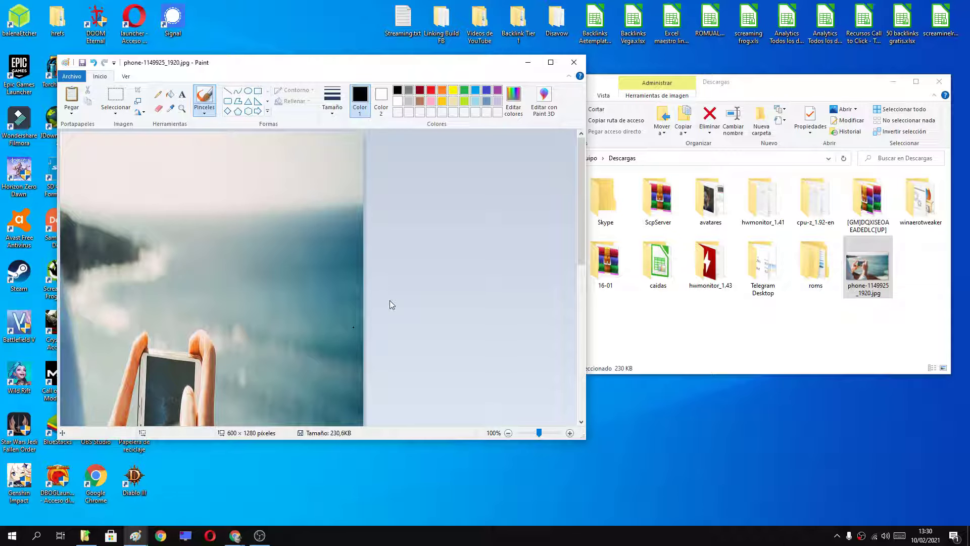
# Undo the stretch and resize proportionally in pixels with 600 height, giving 900 × 600.
pyautogui.click(93, 62)
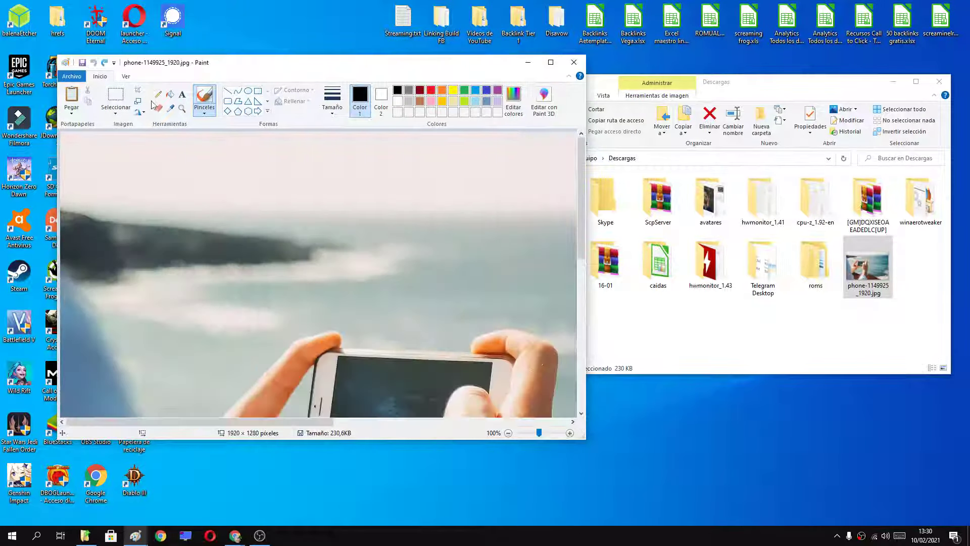
pyautogui.click(137, 101)
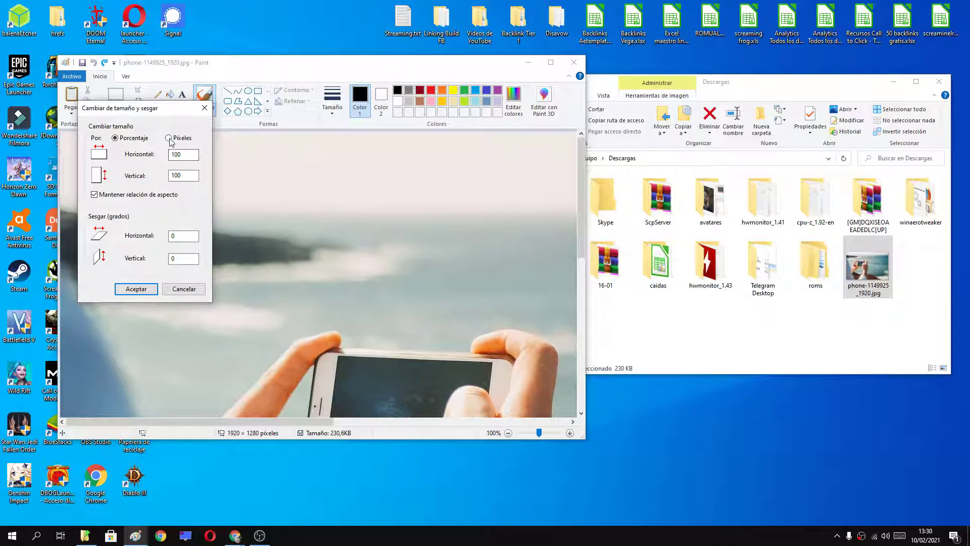
pyautogui.click(168, 138)
pyautogui.click(93, 195)
pyautogui.click(94, 197)
pyautogui.doubleClick(183, 155)
pyautogui.write('40')
pyautogui.write('0')
pyautogui.press('Tab')
pyautogui.write('6')
pyautogui.click(136, 289)
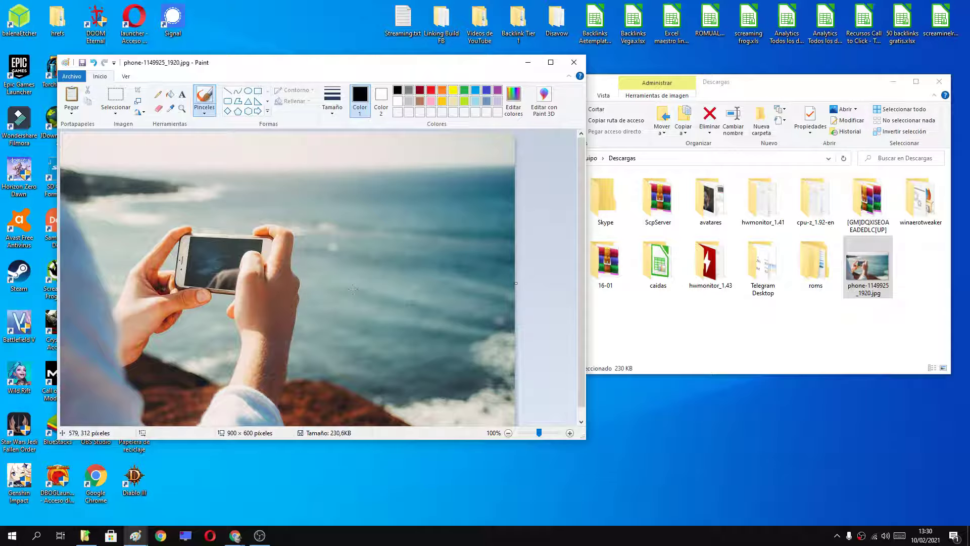
# Close Paint without saving and bring back the iLoveIMG browser window.
pyautogui.click(574, 62)
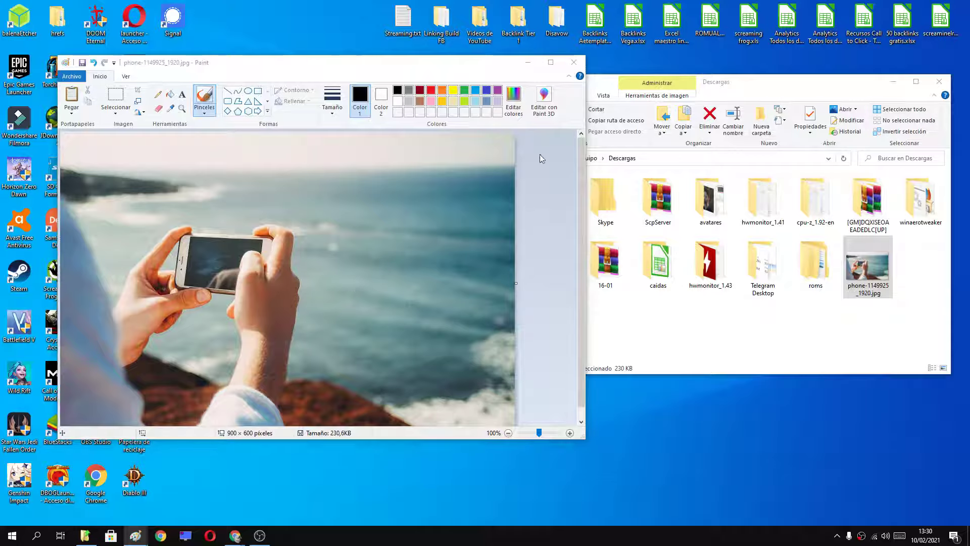
pyautogui.click(325, 259)
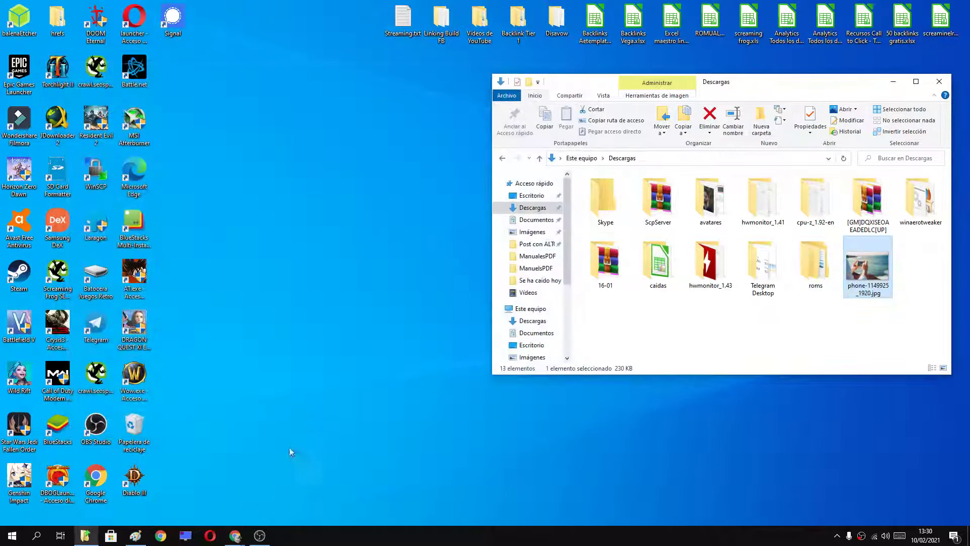
pyautogui.moveTo(235, 536)
pyautogui.click(292, 501)
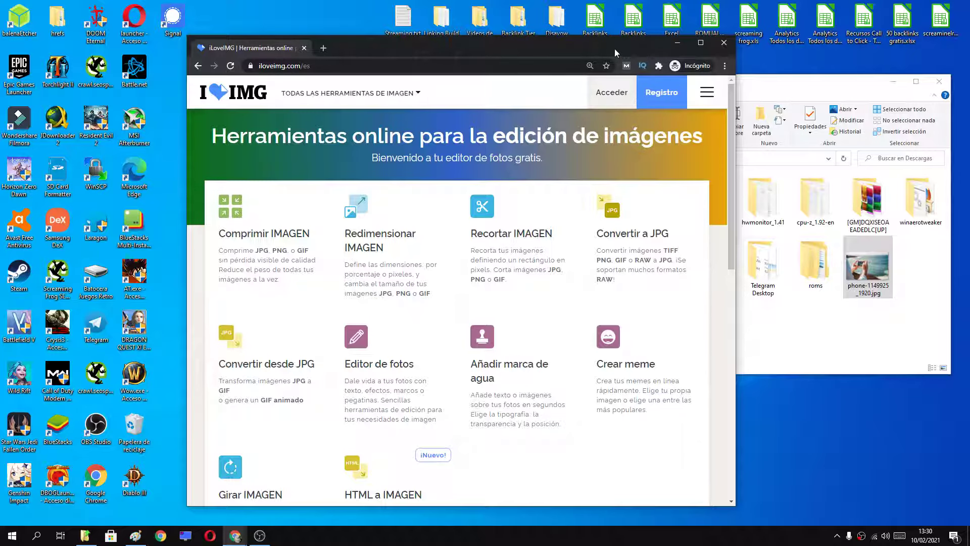
# Maximize the Chrome window and open iLoveIMG's Redimensionar IMAGEN tool.
pyautogui.moveTo(614, 49); pyautogui.dragTo(579, 41)
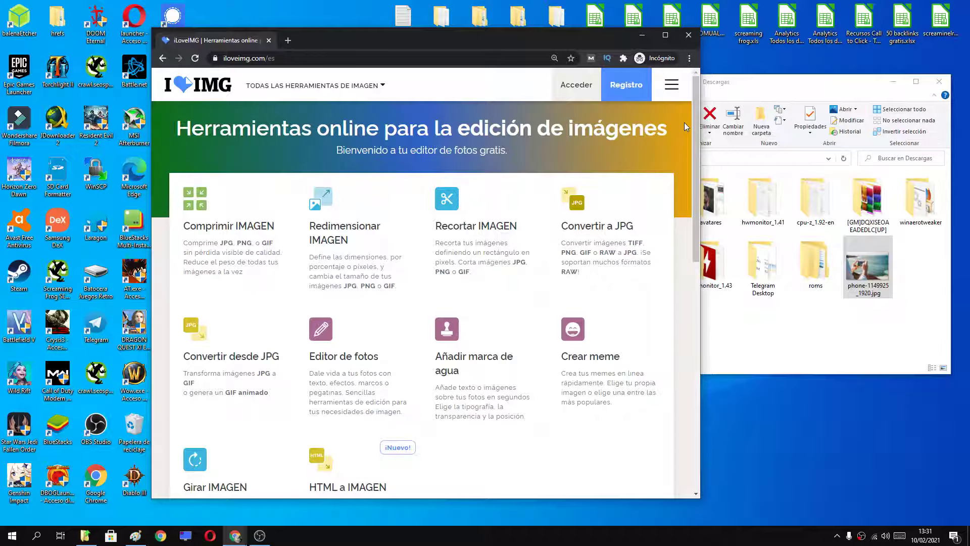
pyautogui.click(665, 34)
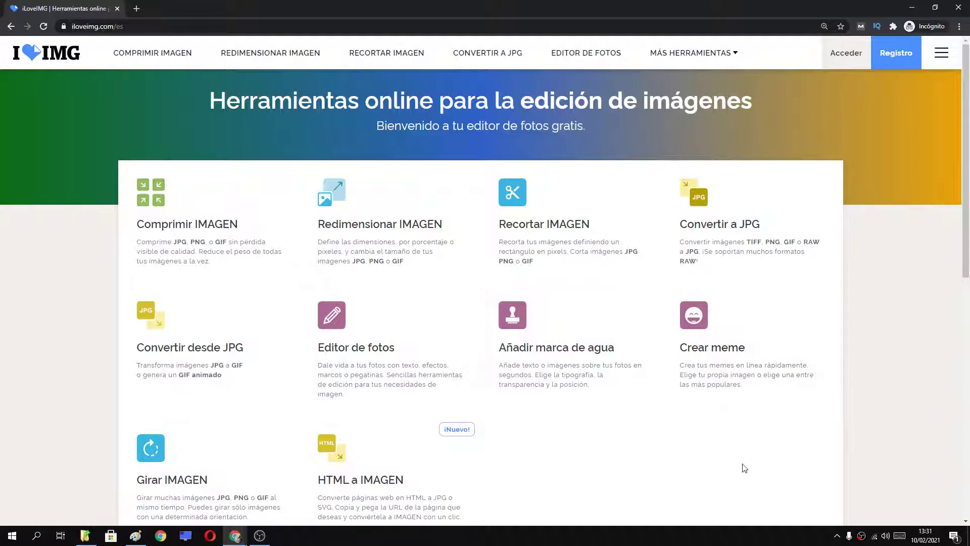
pyautogui.click(355, 228)
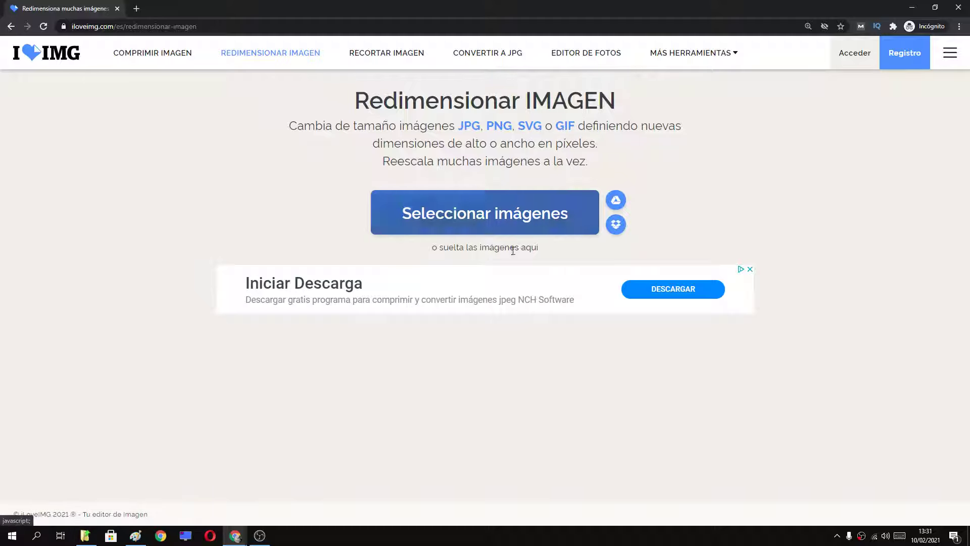
# Upload phone-1149925_1920.jpg to iLoveIMG's resize tool.
pyautogui.click(526, 214)
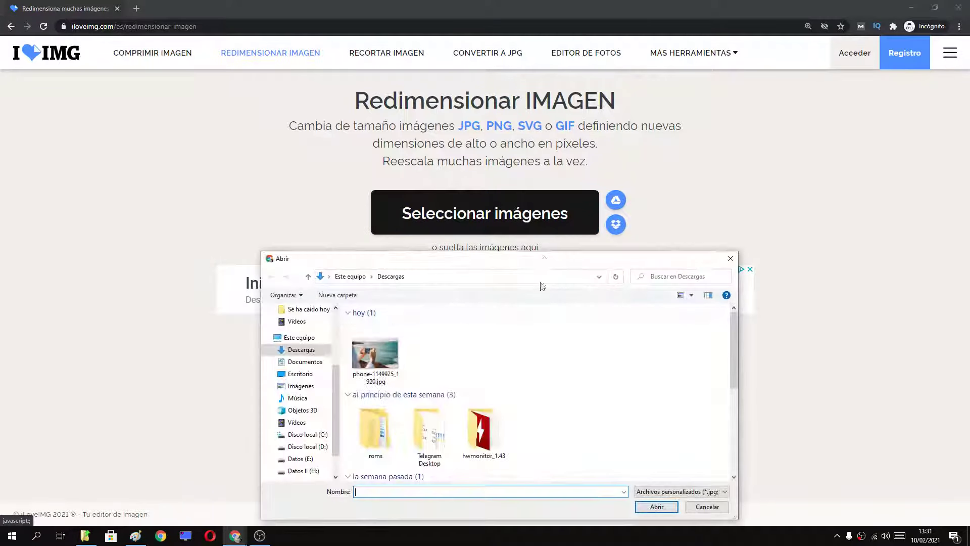
pyautogui.click(387, 374)
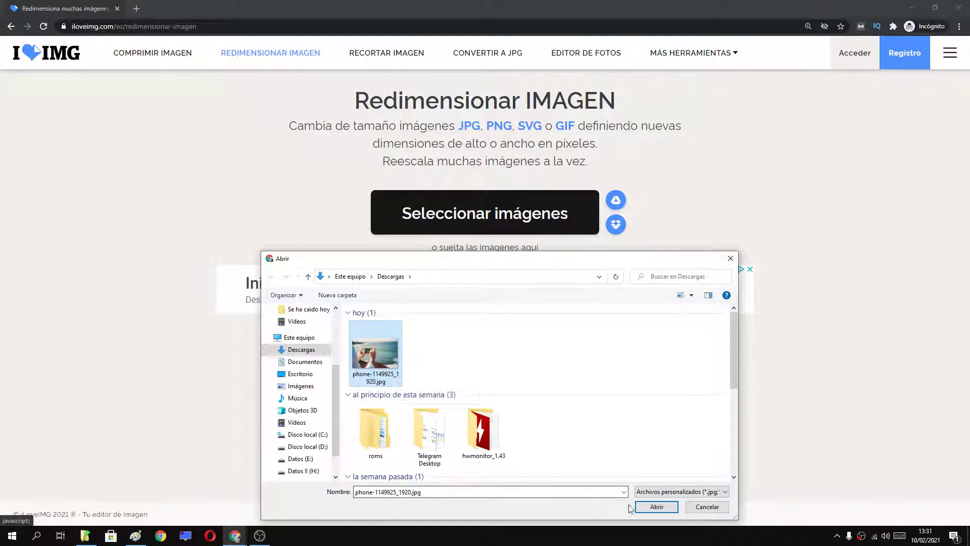
pyautogui.click(655, 509)
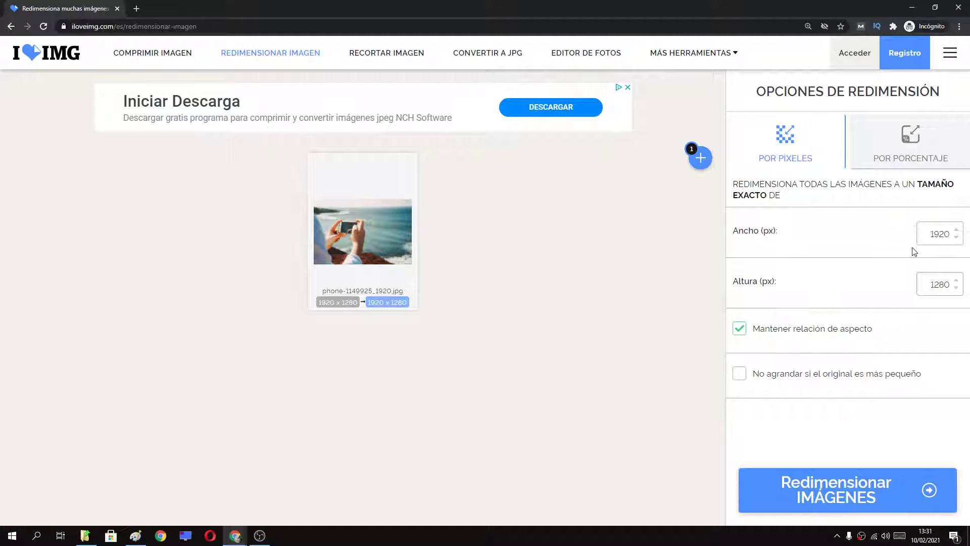
# Set the width to 400 pixels with aspect ratio kept, for 400 × 267.
pyautogui.click(740, 338)
pyautogui.click(739, 337)
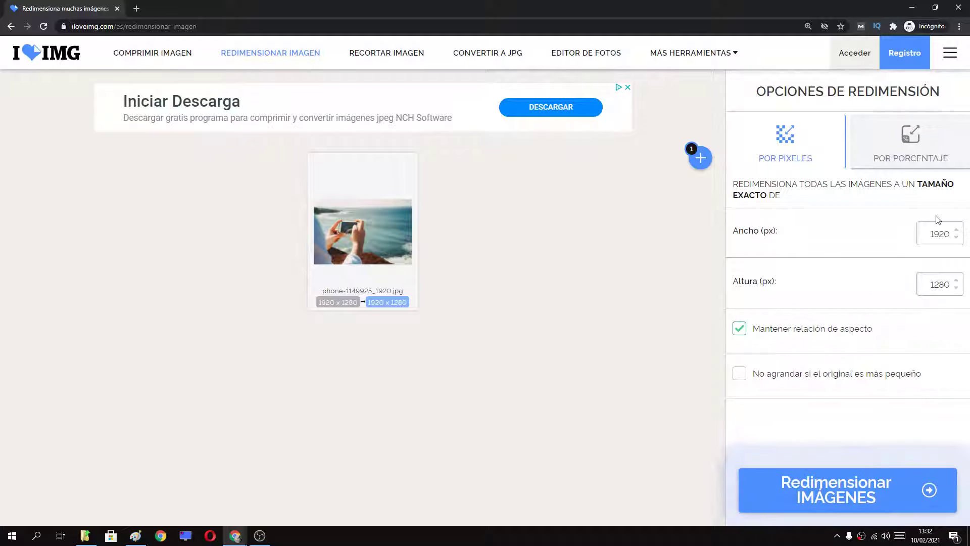
pyautogui.doubleClick(946, 233)
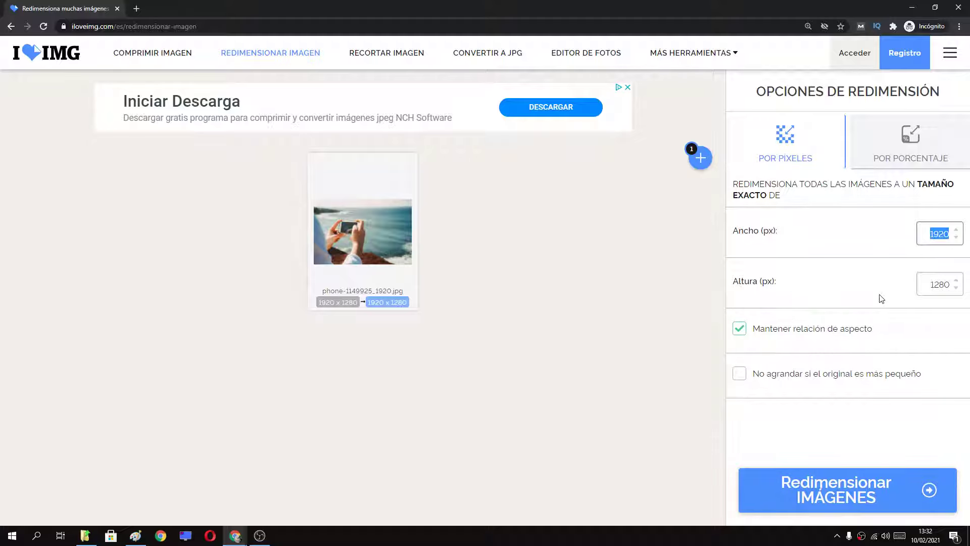
pyautogui.write('4')
pyautogui.write('00')
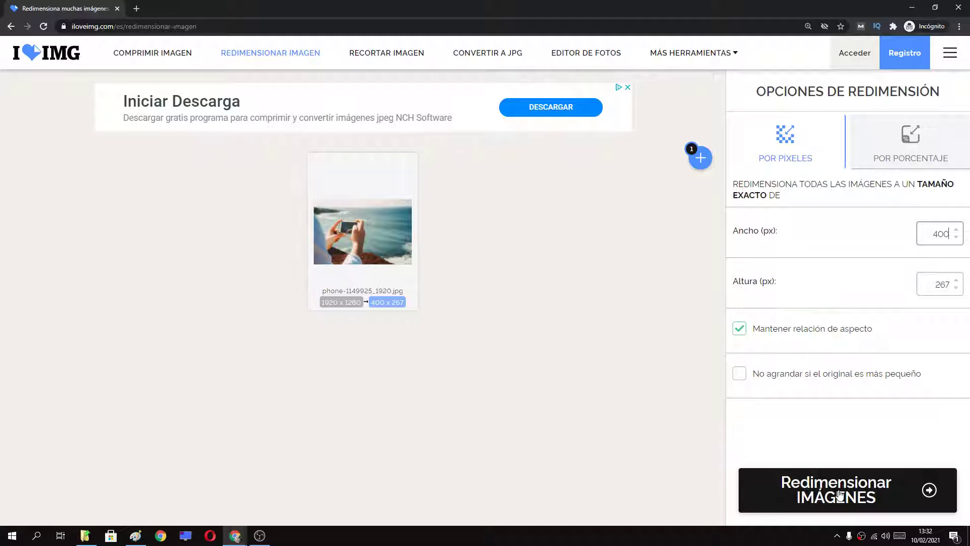
# Process the resize, download the 400 × 267 image, and open it from the download shelf.
pyautogui.click(840, 495)
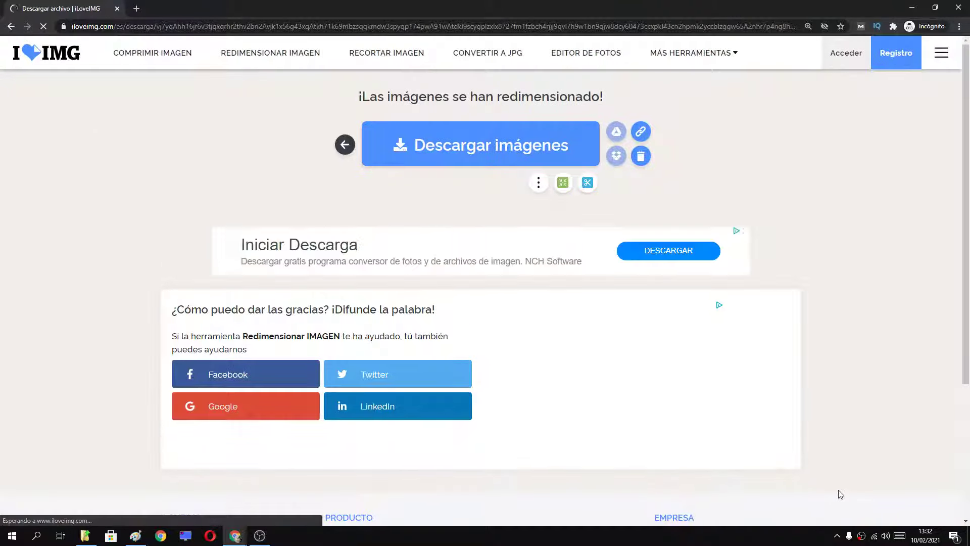
pyautogui.click(475, 157)
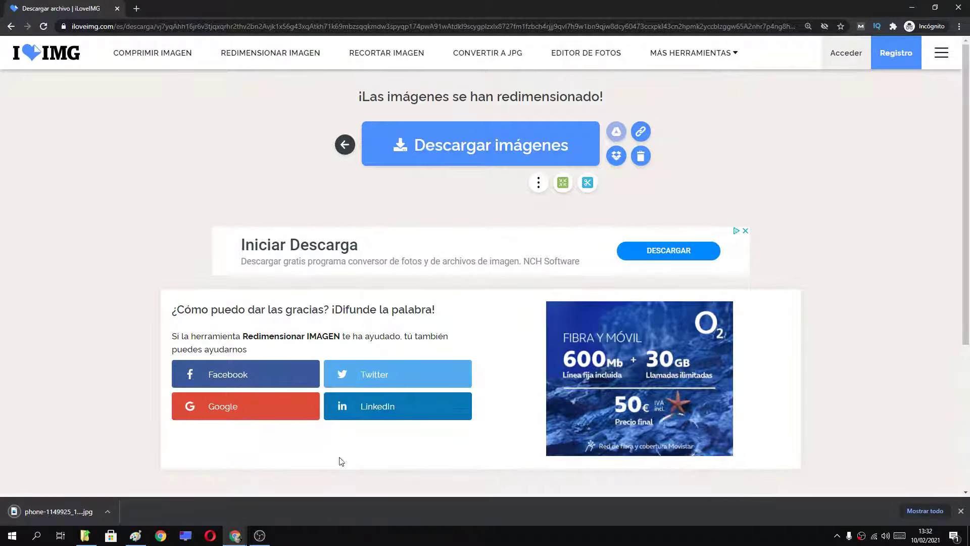
pyautogui.click(59, 512)
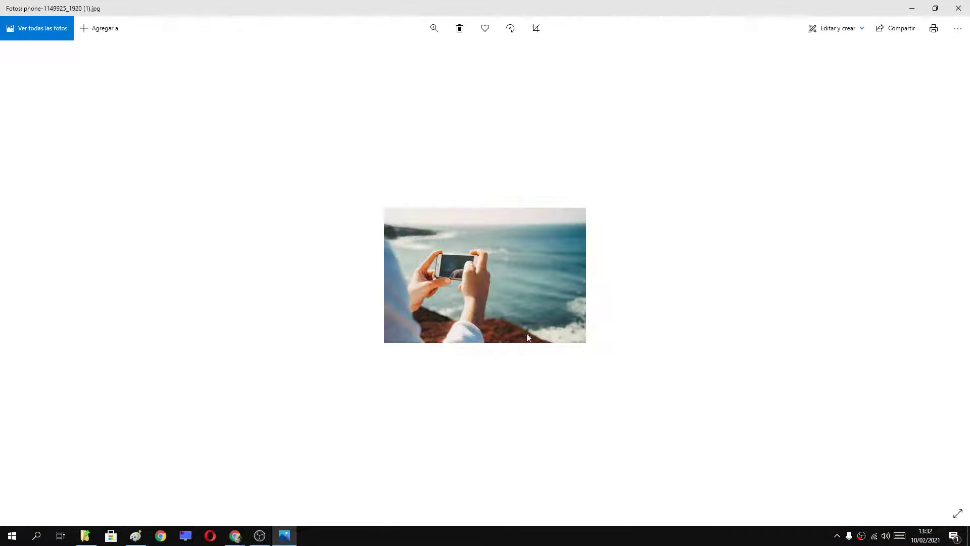
# View the file information in Photos and highlight the 400 x 267 dimensions.
pyautogui.click(957, 29)
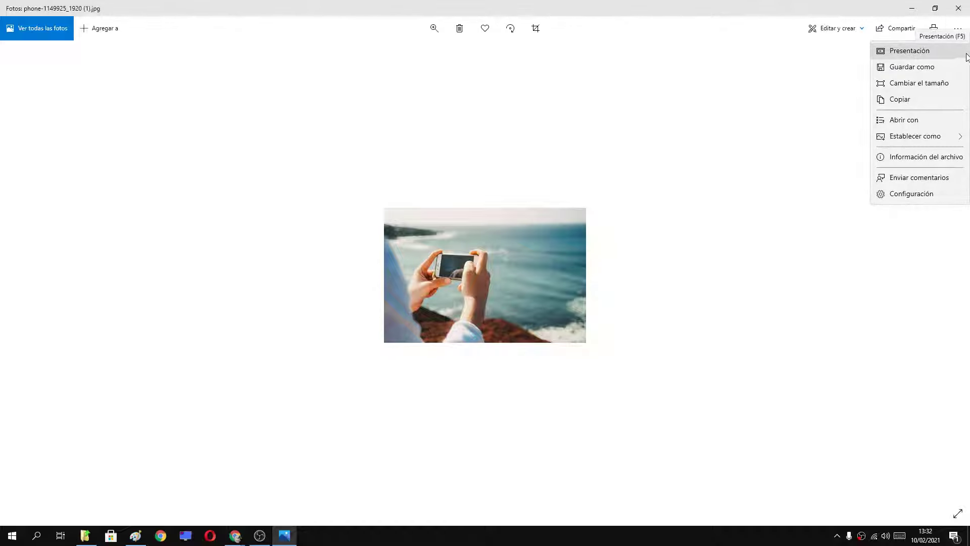
pyautogui.click(884, 166)
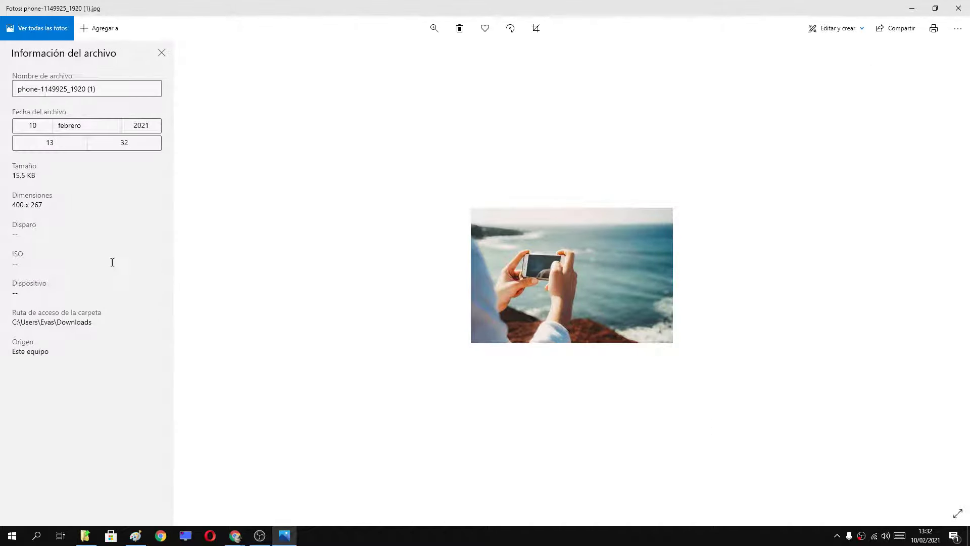
pyautogui.moveTo(14, 204); pyautogui.dragTo(46, 204)
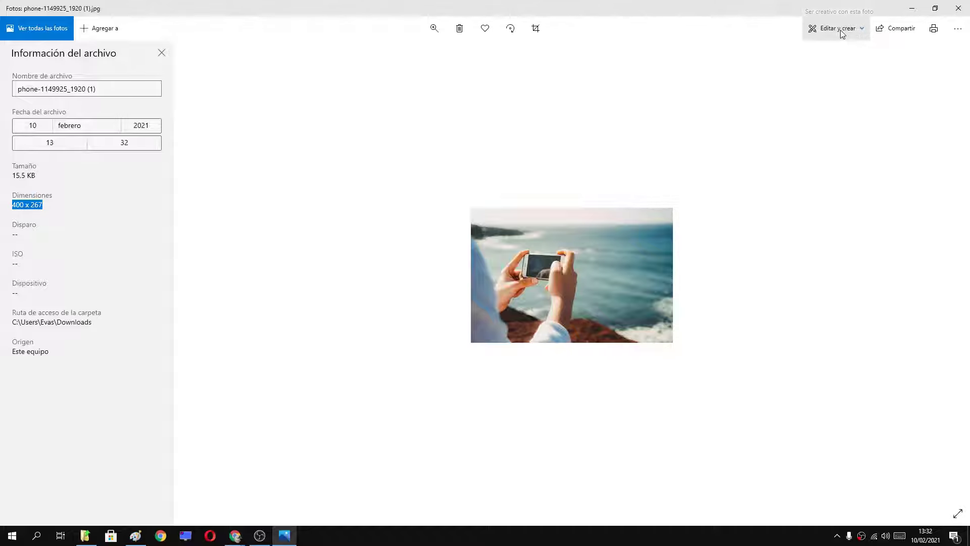
pyautogui.click(911, 10)
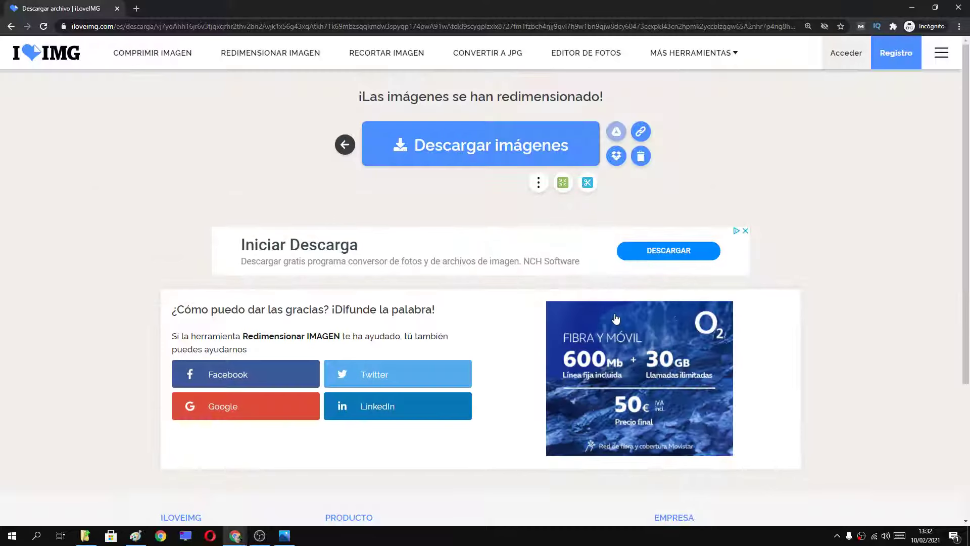